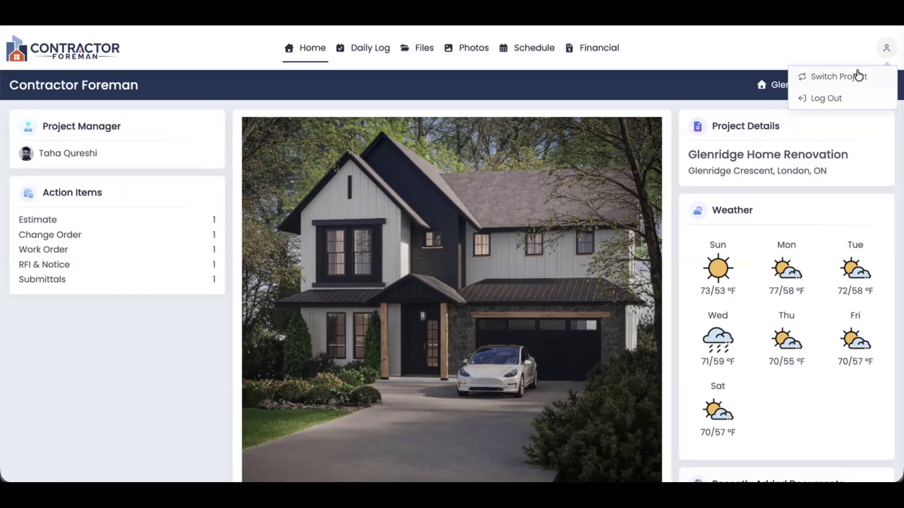
Check which projects are available to switch to and review the project home page down to its schedule.
{"action": "left_click", "coordinate": [853, 76]}
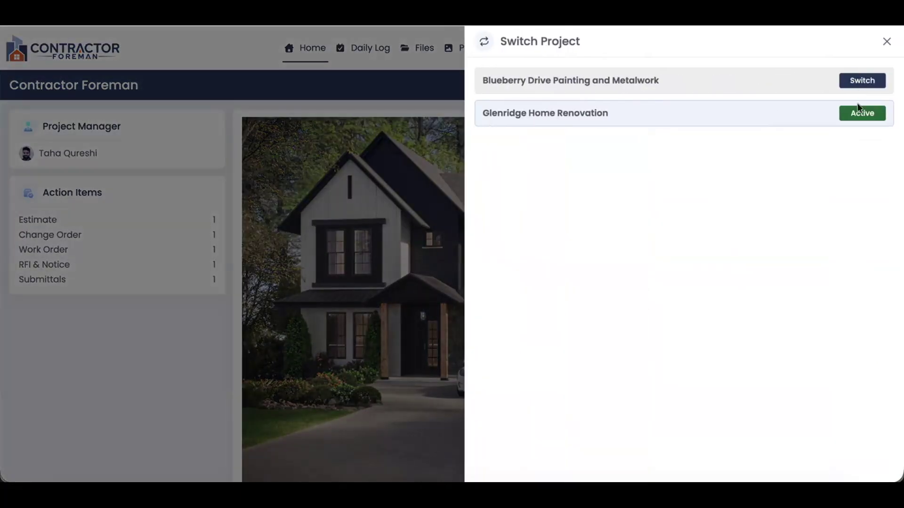
{"action": "left_click", "coordinate": [887, 42]}
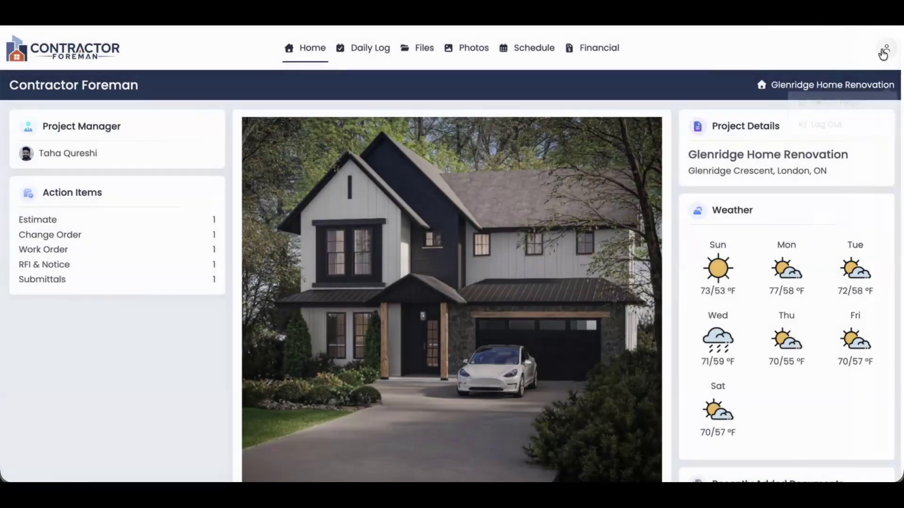
{"action": "scroll", "coordinate": [630, 219], "scroll_direction": "down", "scroll_amount": 5}
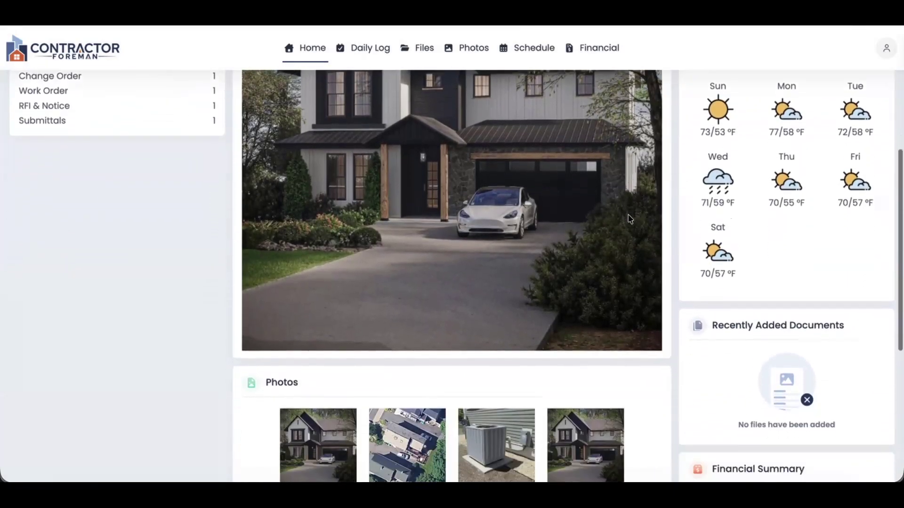
{"action": "scroll", "coordinate": [630, 219], "scroll_direction": "down", "scroll_amount": 1}
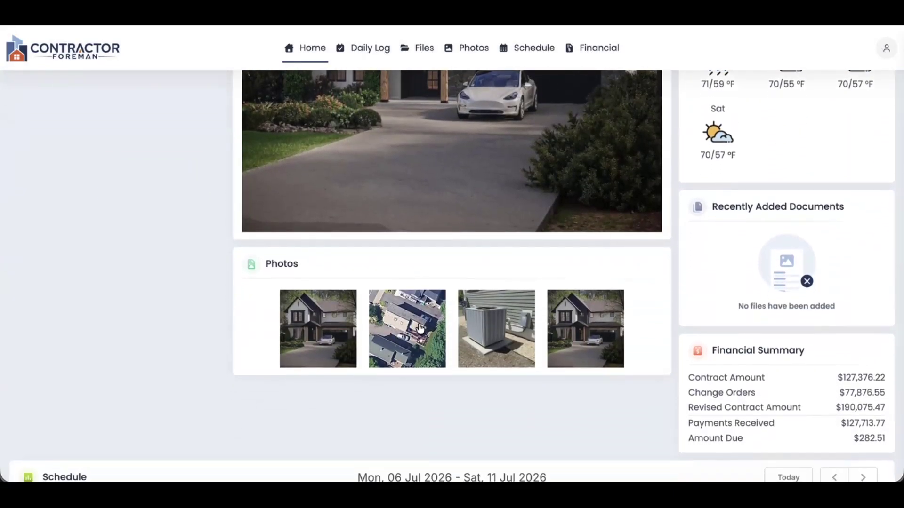
{"action": "scroll", "coordinate": [546, 318], "scroll_direction": "down", "scroll_amount": 3}
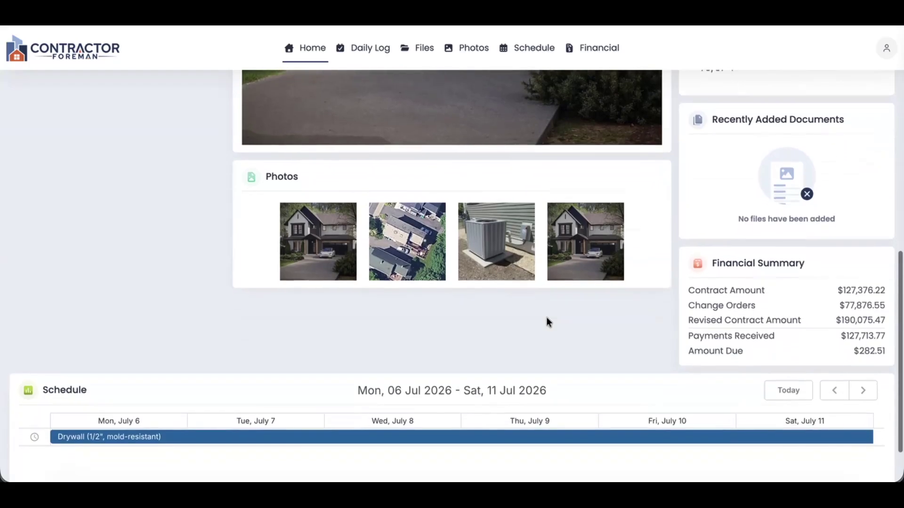
{"action": "scroll", "coordinate": [547, 318], "scroll_direction": "down", "scroll_amount": 1}
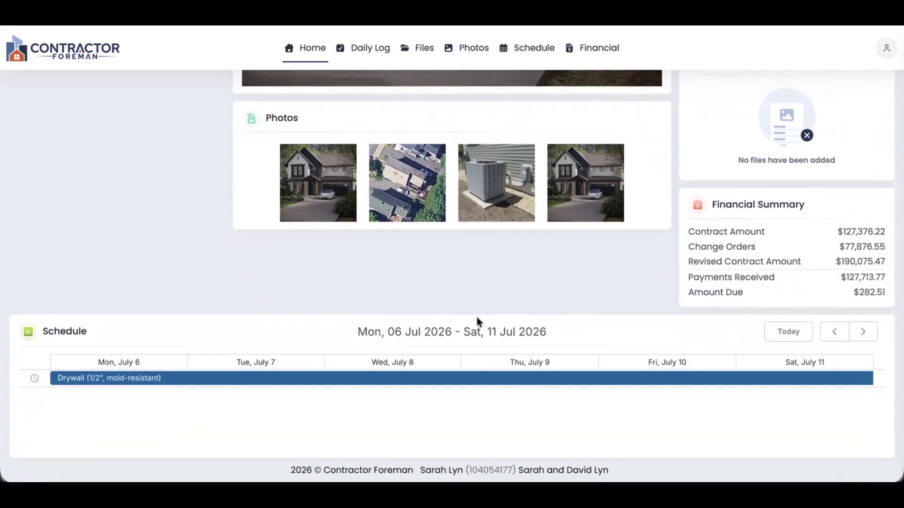
{"action": "scroll", "coordinate": [476, 317], "scroll_direction": "up", "scroll_amount": 10}
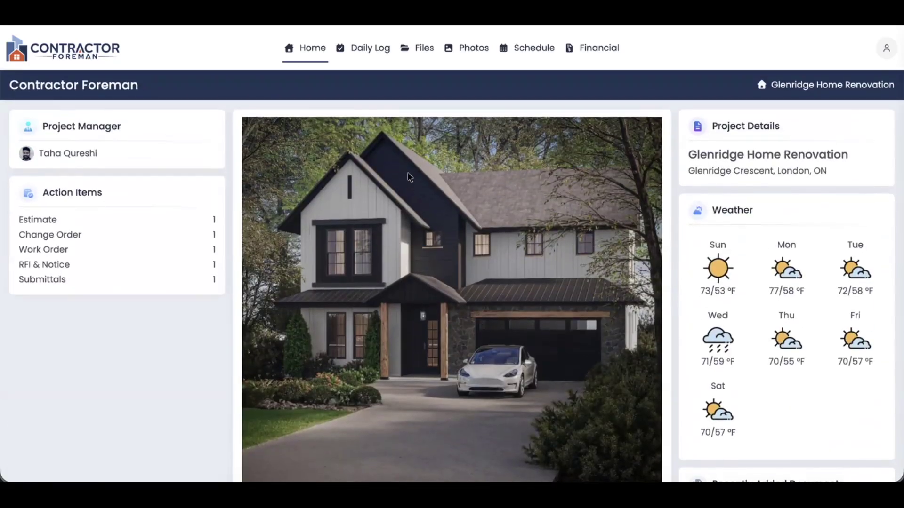
Review the full details of the 01/14/2026 daily log entry, including subs on jobsite and material items, and close them.
{"action": "left_click", "coordinate": [374, 57]}
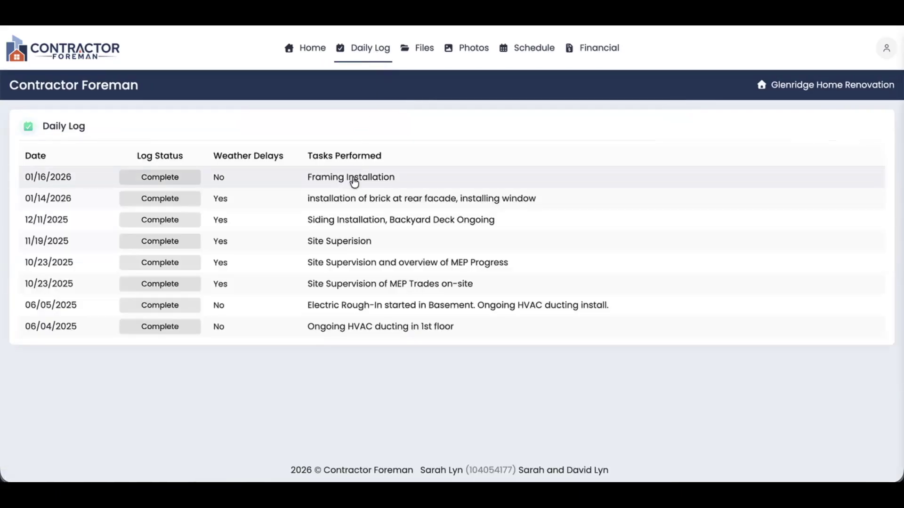
{"action": "left_click", "coordinate": [350, 198]}
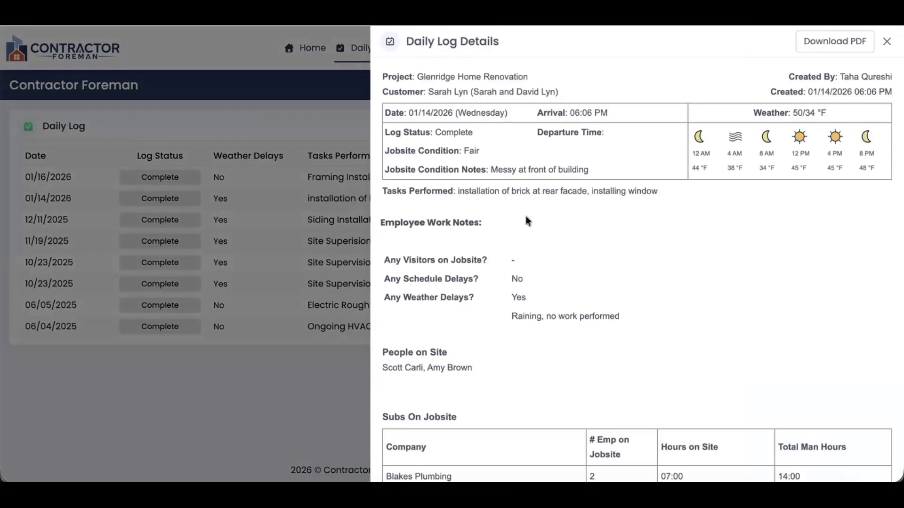
{"action": "scroll", "coordinate": [527, 216], "scroll_direction": "down", "scroll_amount": 3}
{"action": "scroll", "coordinate": [527, 216], "scroll_direction": "down", "scroll_amount": 8}
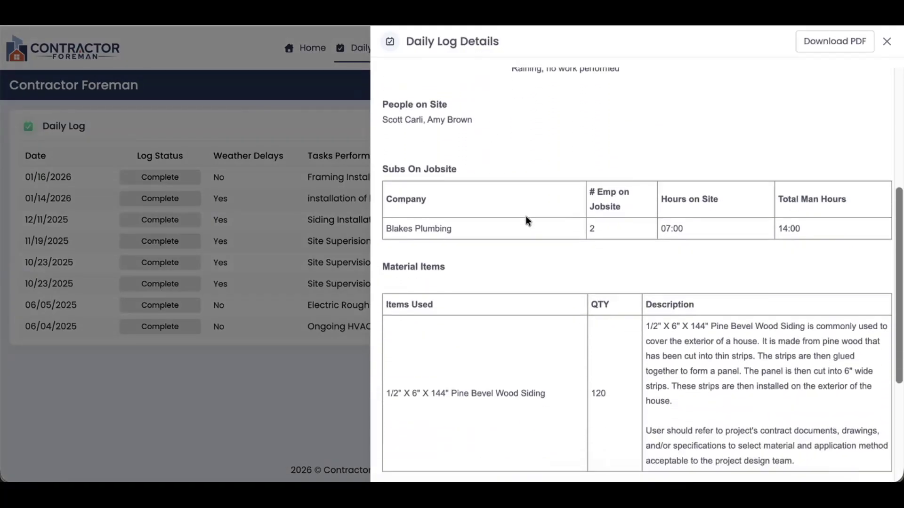
{"action": "scroll", "coordinate": [531, 264], "scroll_direction": "up", "scroll_amount": 10}
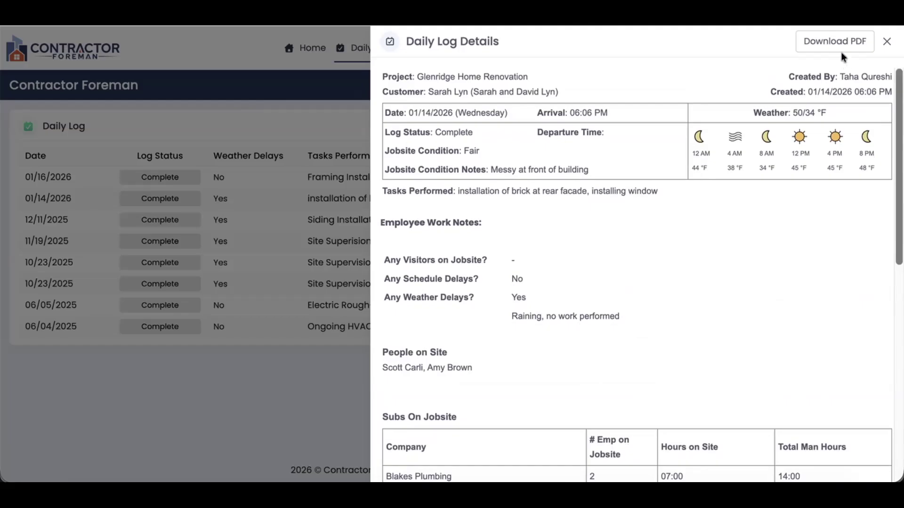
{"action": "left_click", "coordinate": [885, 41]}
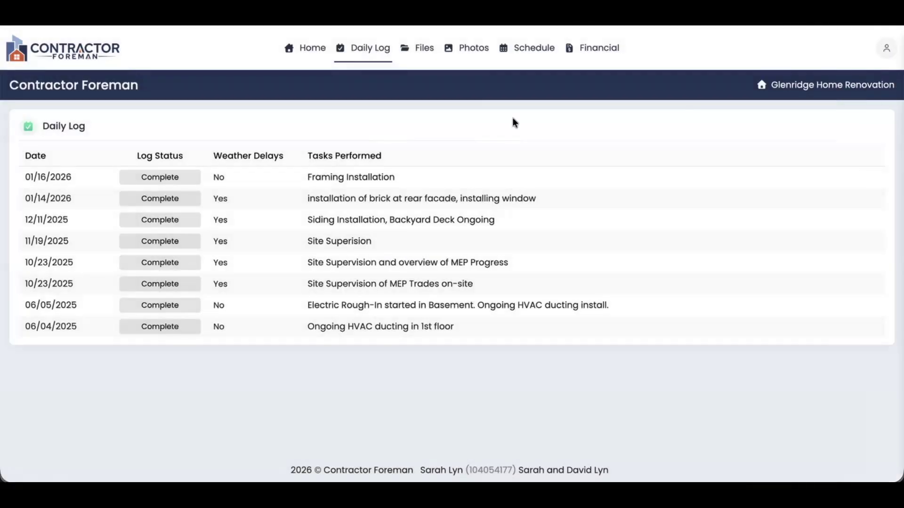
Browse the project's files, photos and monthly schedule.
{"action": "left_click", "coordinate": [414, 58]}
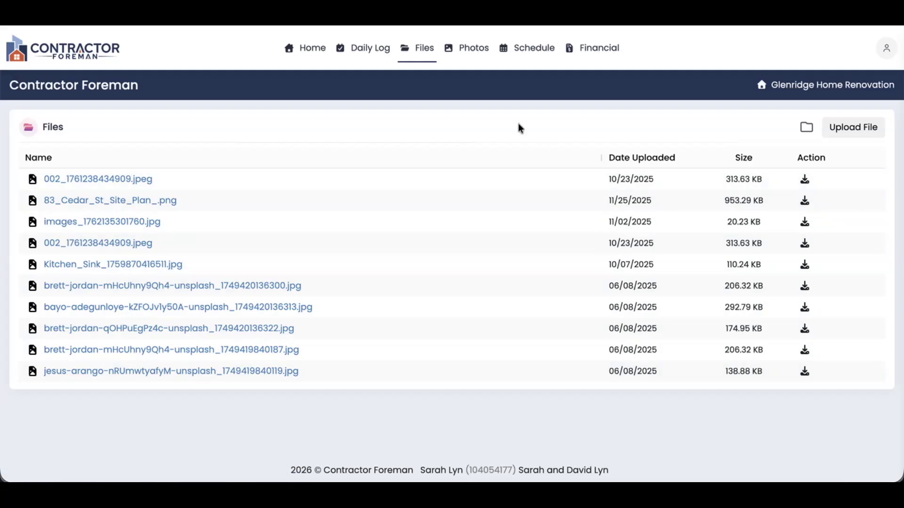
{"action": "left_click", "coordinate": [472, 63]}
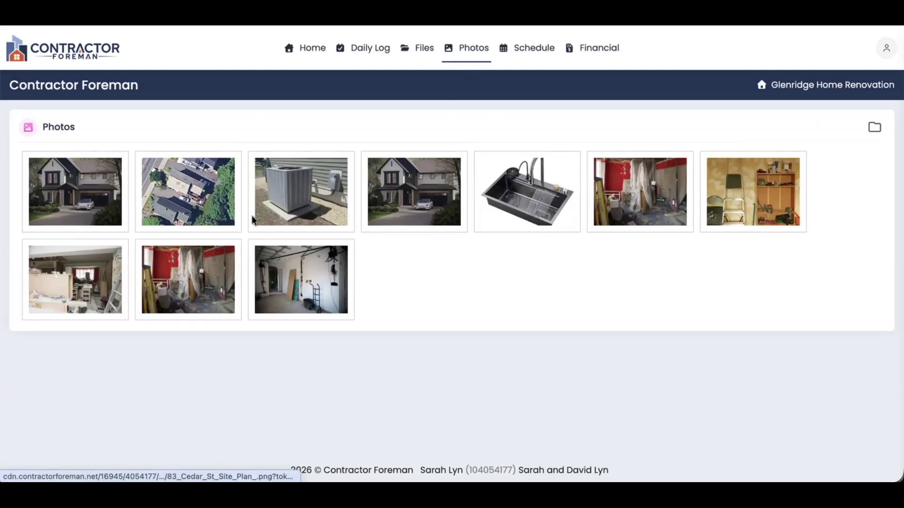
{"action": "left_click", "coordinate": [524, 55]}
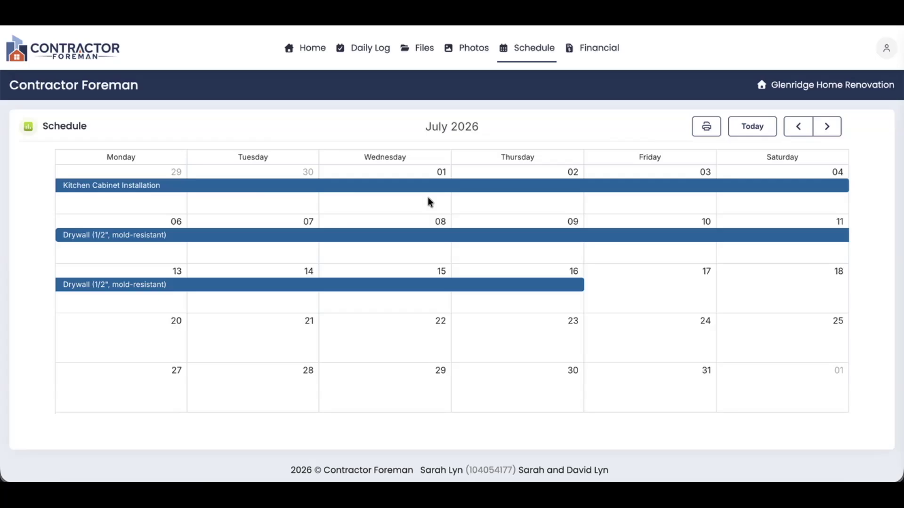
Review the project's financial records, covering the estimate, change orders and work order.
{"action": "left_click", "coordinate": [585, 61]}
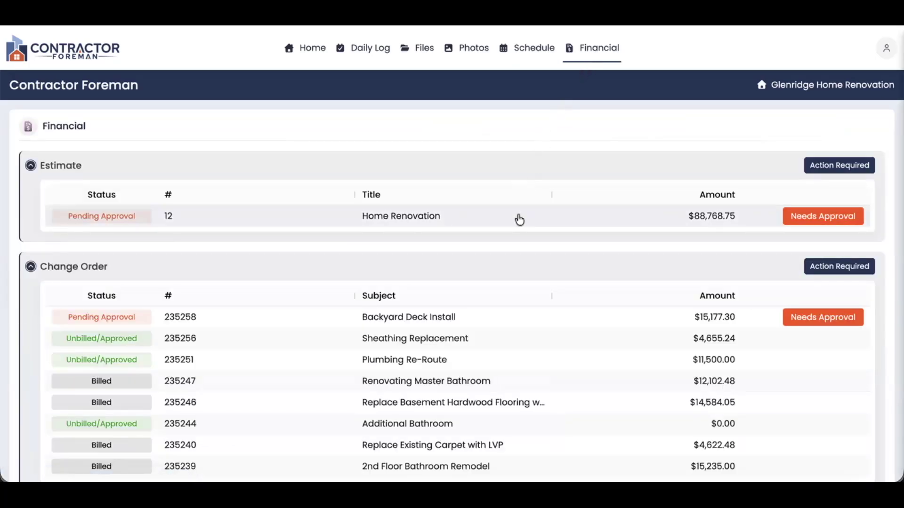
{"action": "scroll", "coordinate": [450, 218], "scroll_direction": "down", "scroll_amount": 3}
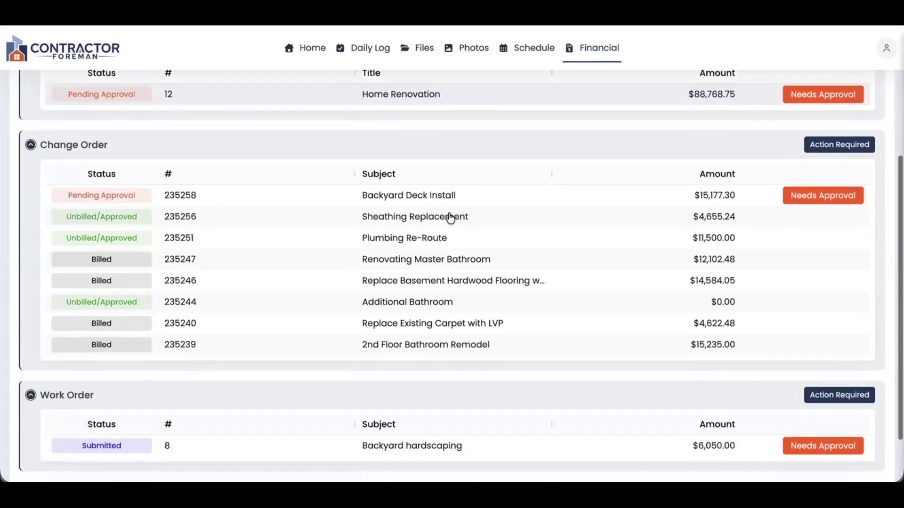
{"action": "scroll", "coordinate": [450, 218], "scroll_direction": "up", "scroll_amount": 3}
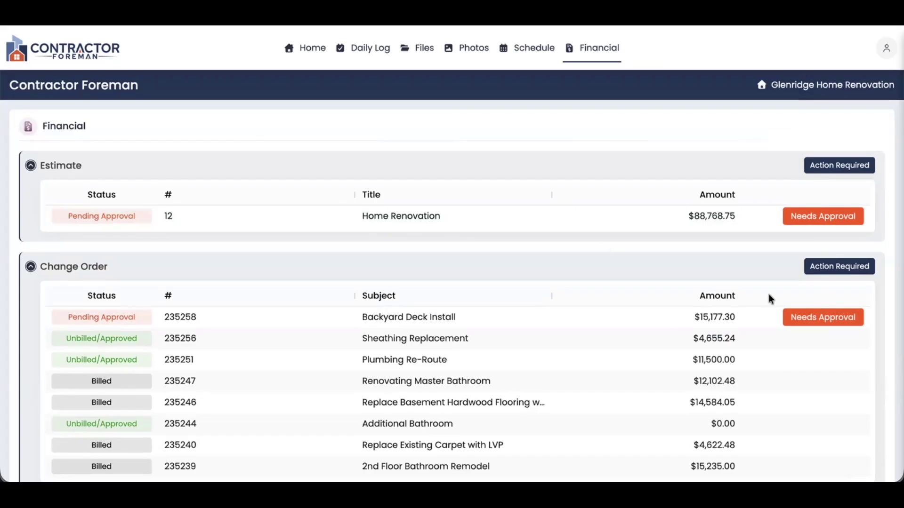
Open the pending Home Renovation estimate from the home page's action items and download it as a PDF.
{"action": "left_click", "coordinate": [286, 53]}
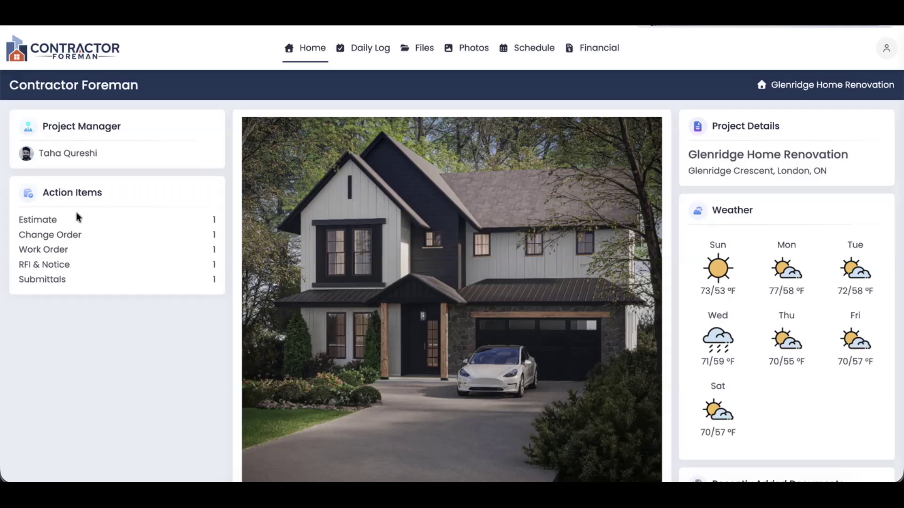
{"action": "left_click", "coordinate": [50, 224]}
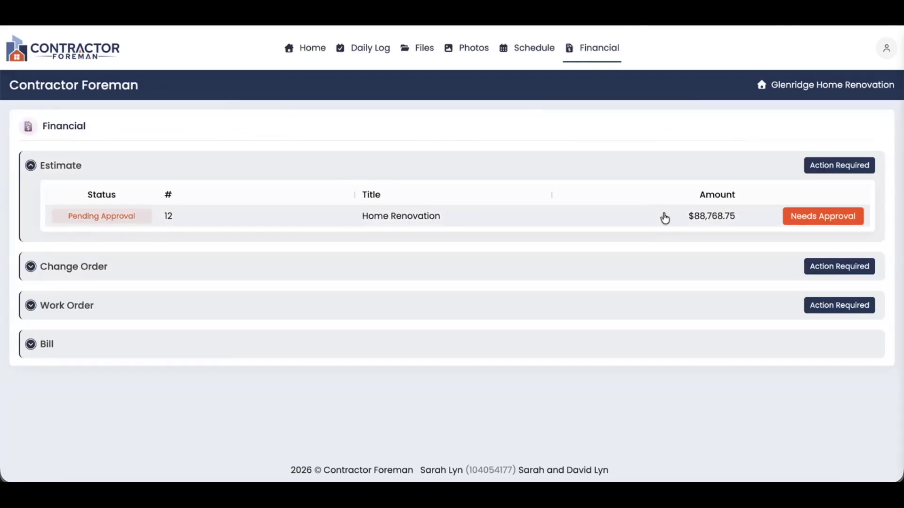
{"action": "left_click", "coordinate": [756, 218]}
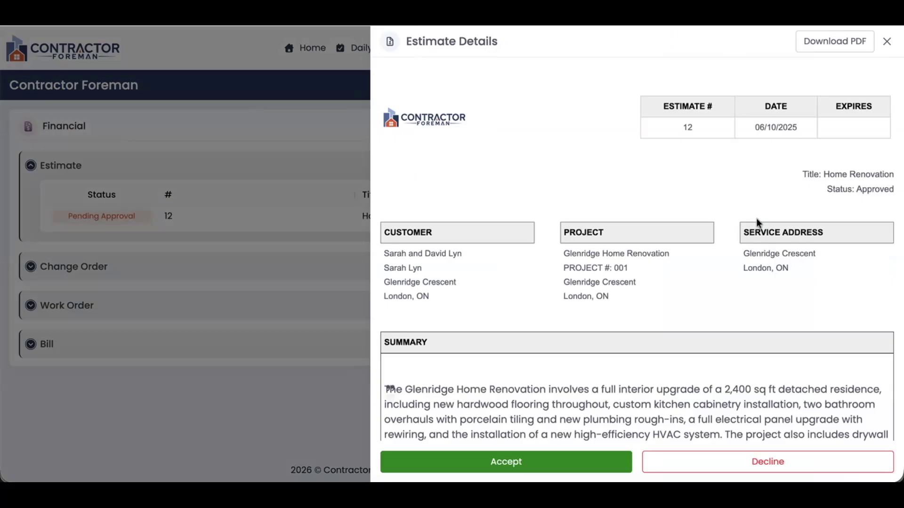
{"action": "scroll", "coordinate": [732, 147], "scroll_direction": "down", "scroll_amount": 1}
{"action": "left_click", "coordinate": [811, 44]}
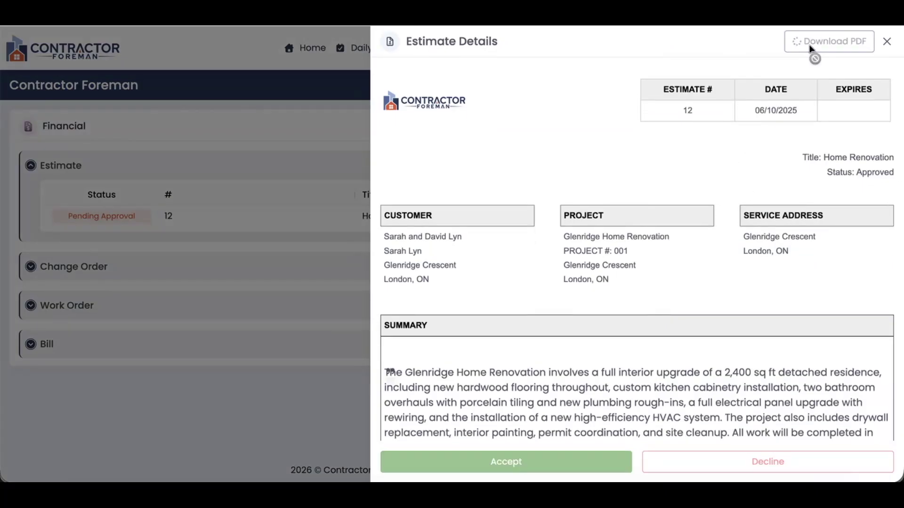
Review the Home Renovation estimate's items, totals and terms, and approve it with a handwritten signature.
{"action": "scroll", "coordinate": [751, 169], "scroll_direction": "down", "scroll_amount": 4}
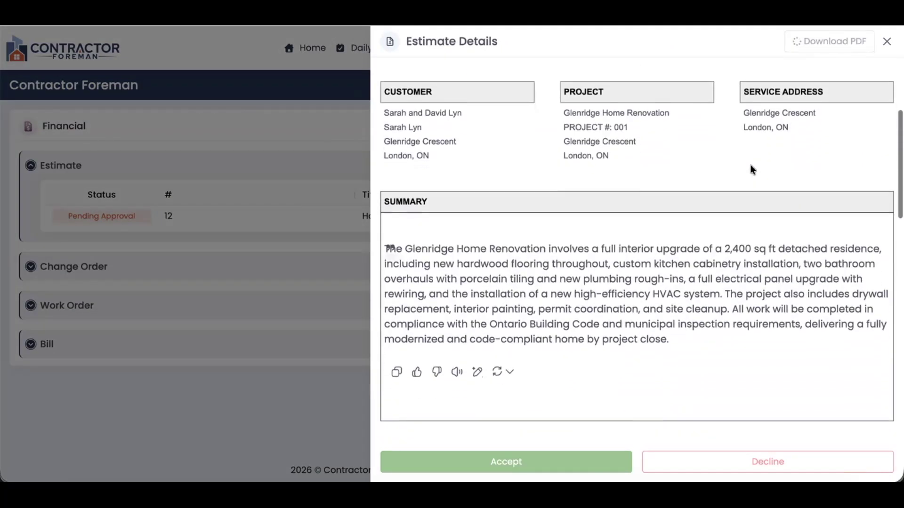
{"action": "scroll", "coordinate": [716, 208], "scroll_direction": "down", "scroll_amount": 7}
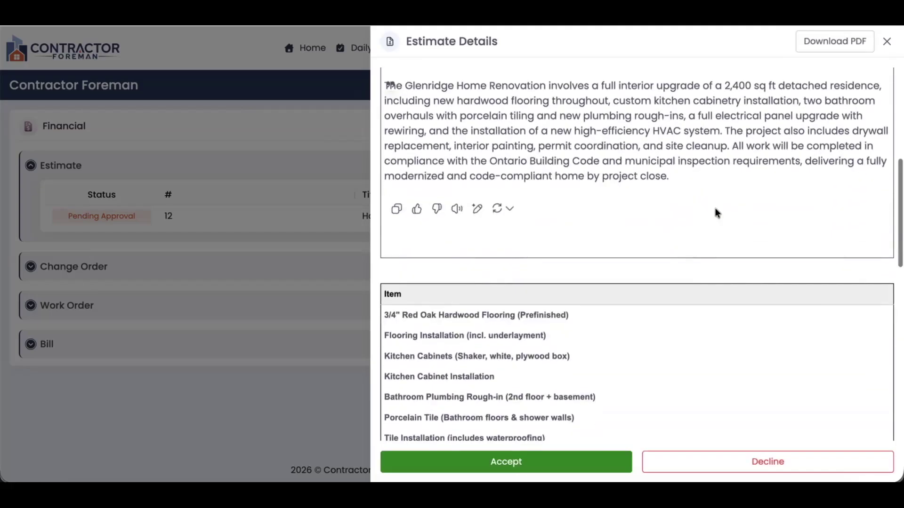
{"action": "scroll", "coordinate": [716, 208], "scroll_direction": "down", "scroll_amount": 4}
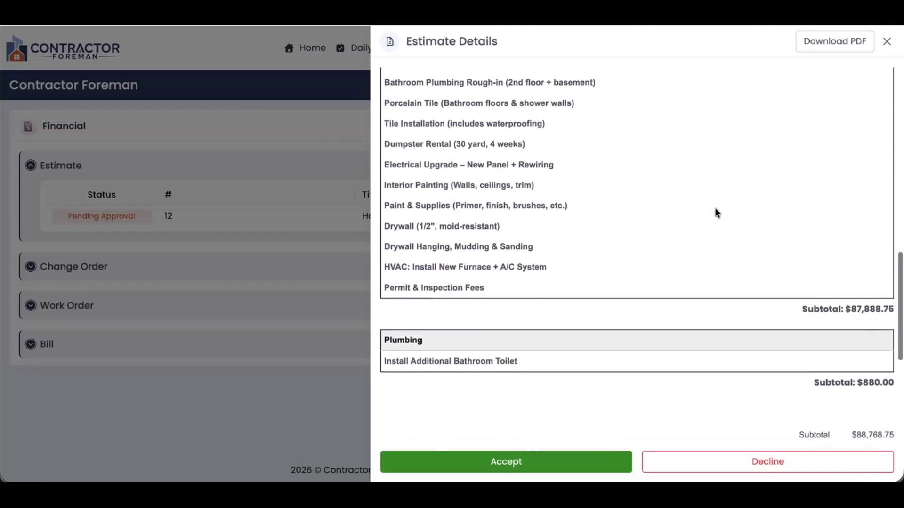
{"action": "scroll", "coordinate": [751, 237], "scroll_direction": "down", "scroll_amount": 4}
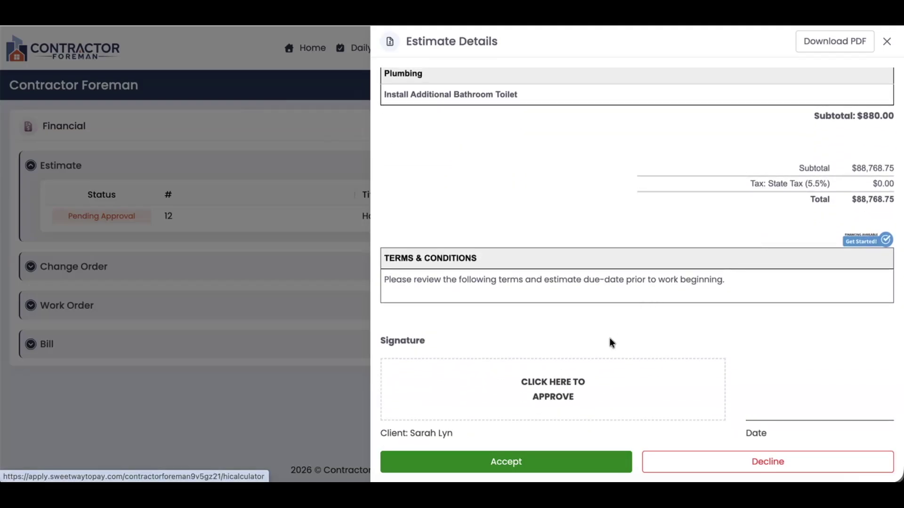
{"action": "left_click", "coordinate": [586, 383]}
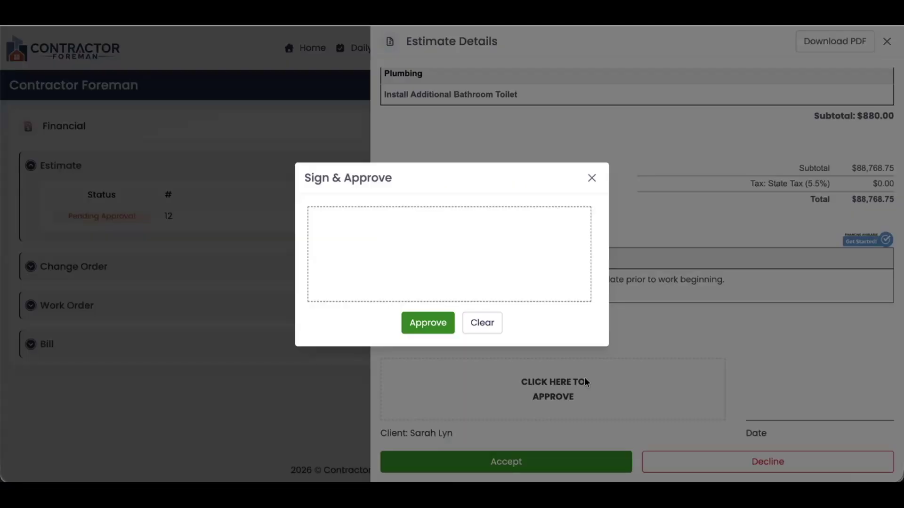
{"action": "mouse_move", "coordinate": [359, 234]}
{"action": "left_mouse_down"}
{"action": "mouse_move", "coordinate": [448, 263]}
{"action": "mouse_move", "coordinate": [509, 266]}
{"action": "left_mouse_up"}
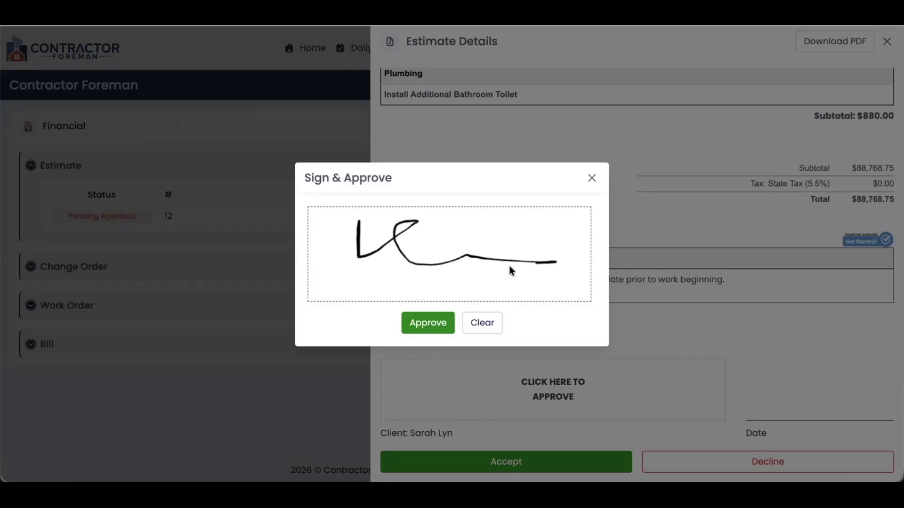
{"action": "left_click", "coordinate": [422, 324]}
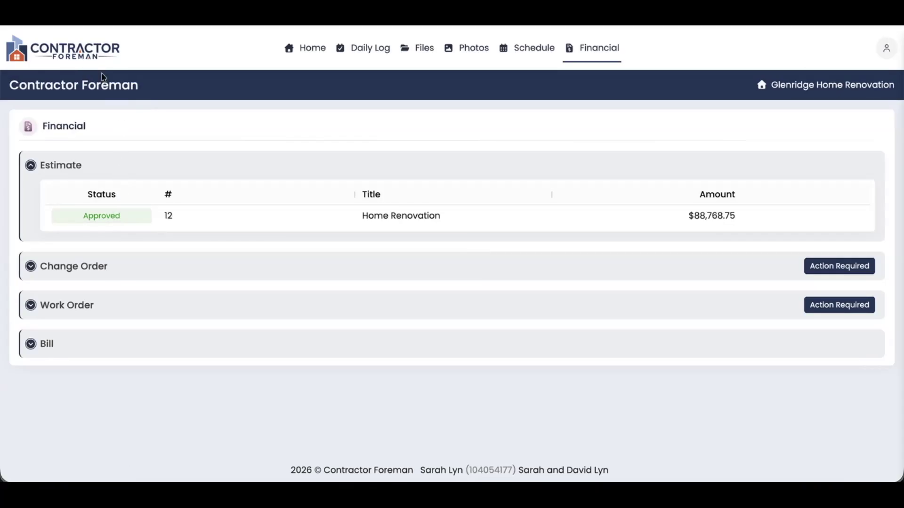
Go to the change orders from the home page's action items and briefly expand the work order section to view its contents.
{"action": "left_click", "coordinate": [97, 60]}
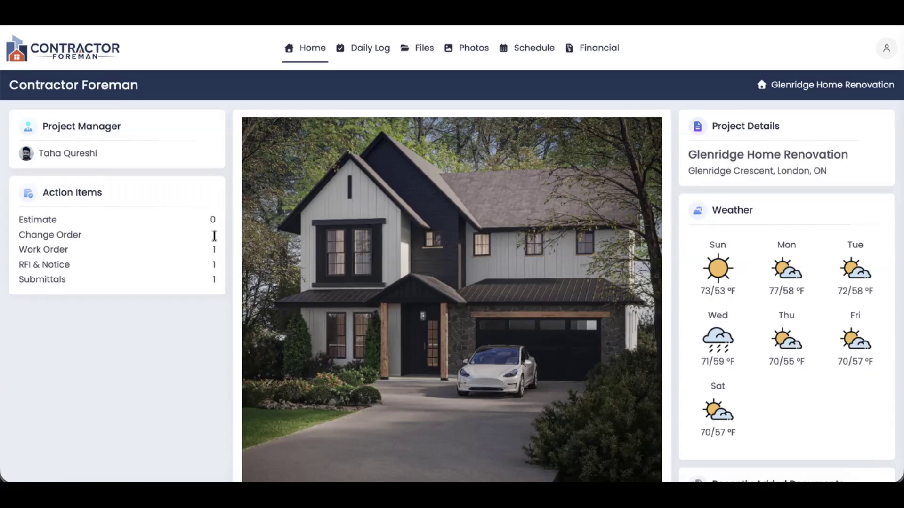
{"action": "left_click", "coordinate": [76, 236]}
{"action": "scroll", "coordinate": [207, 290], "scroll_direction": "down", "scroll_amount": 2}
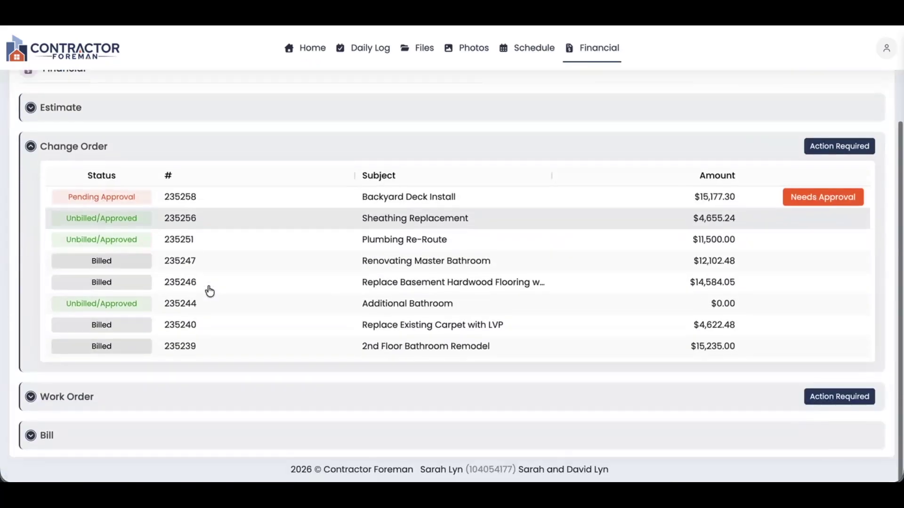
{"action": "left_click", "coordinate": [30, 397]}
{"action": "scroll", "coordinate": [156, 360], "scroll_direction": "down", "scroll_amount": 2}
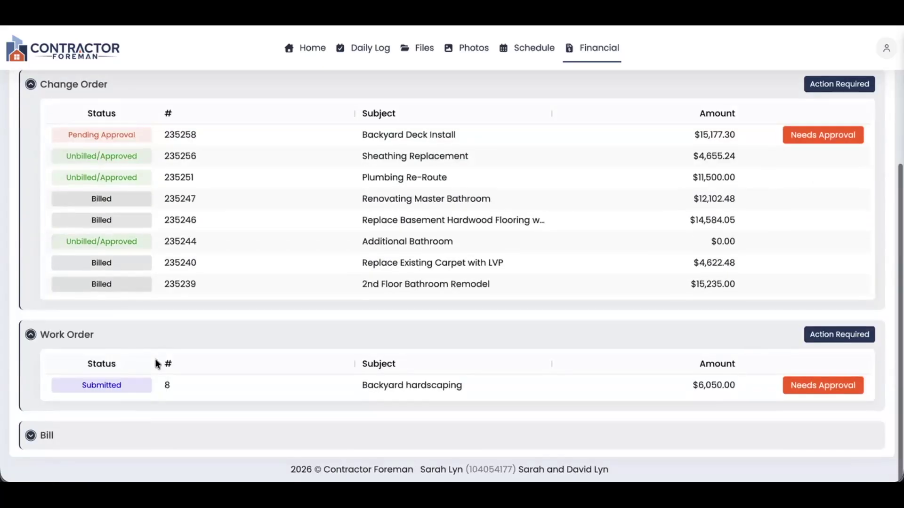
{"action": "scroll", "coordinate": [156, 359], "scroll_direction": "up", "scroll_amount": 2}
{"action": "left_click", "coordinate": [30, 404]}
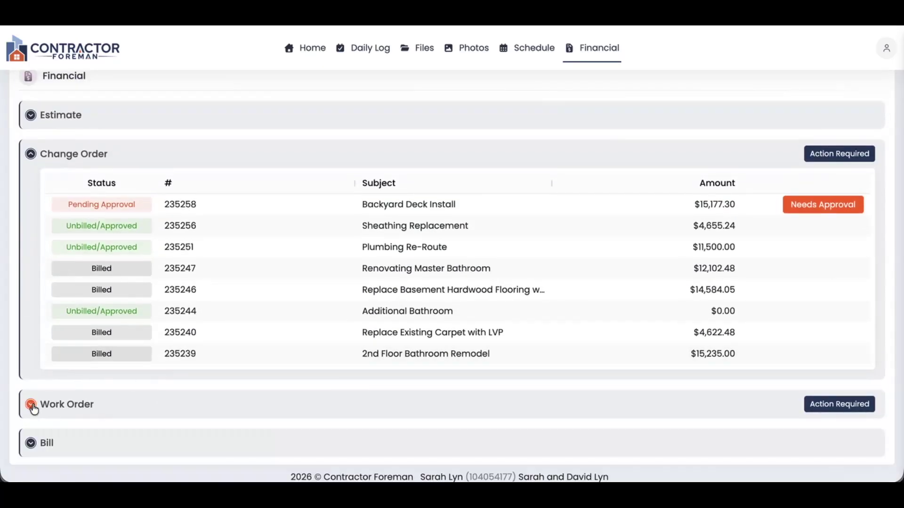
Review the pending Backyard Deck Install change order's items and revised balance summary, and approve it with a handwritten signature.
{"action": "left_click", "coordinate": [815, 208]}
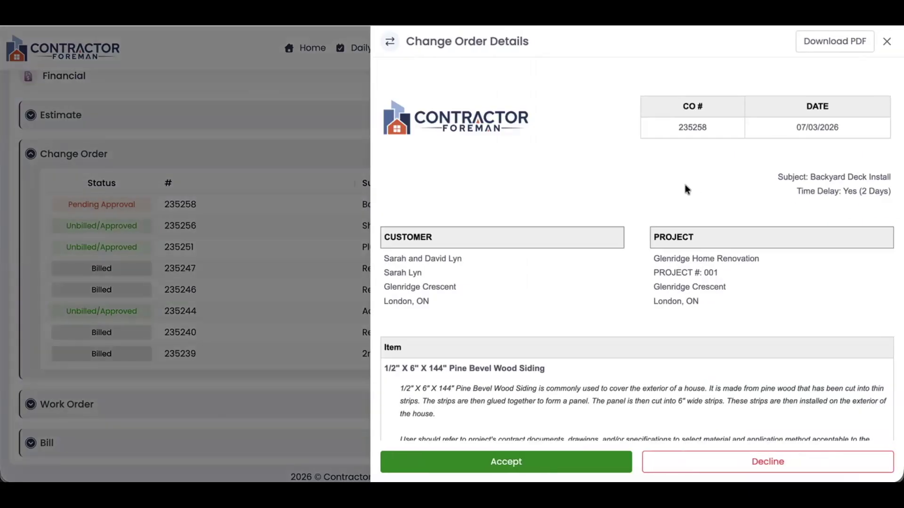
{"action": "scroll", "coordinate": [685, 184], "scroll_direction": "down", "scroll_amount": 1}
{"action": "scroll", "coordinate": [685, 185], "scroll_direction": "down", "scroll_amount": 10}
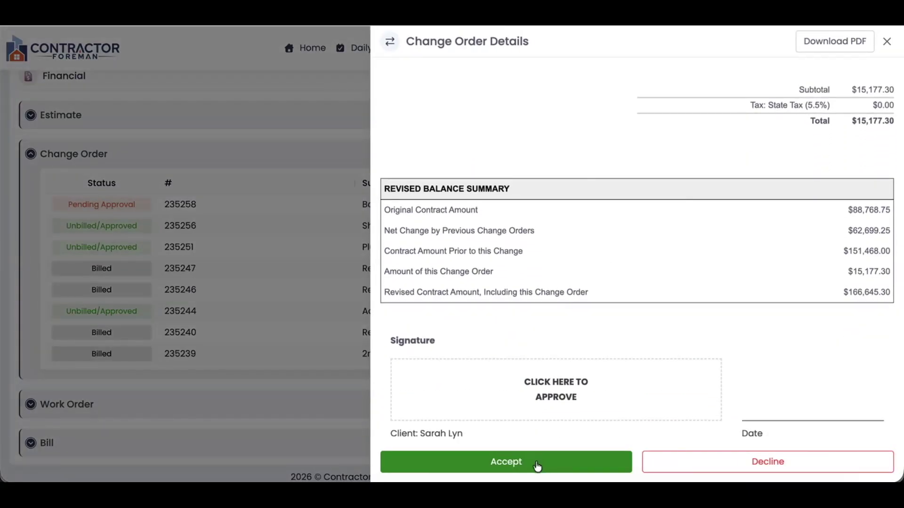
{"action": "left_click", "coordinate": [537, 463]}
{"action": "left_click_drag", "start_coordinate": [442, 272], "coordinate": [535, 258]}
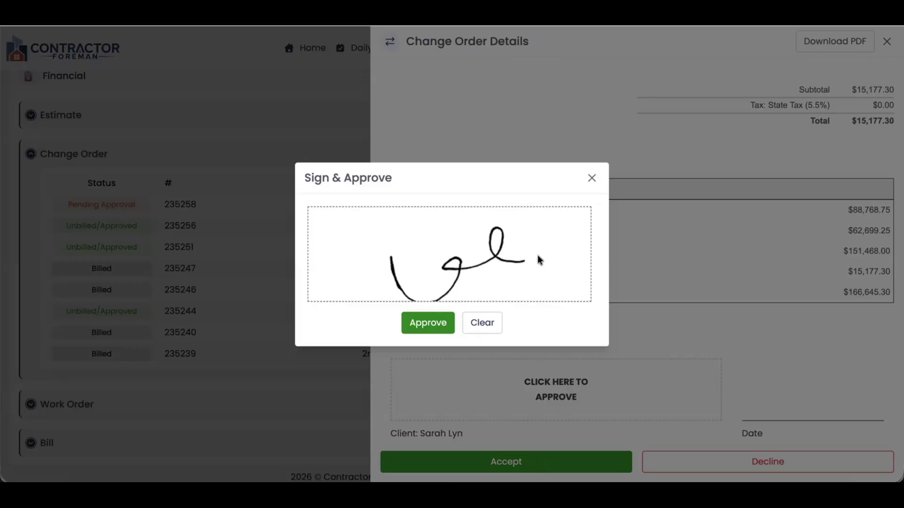
{"action": "left_click", "coordinate": [425, 325]}
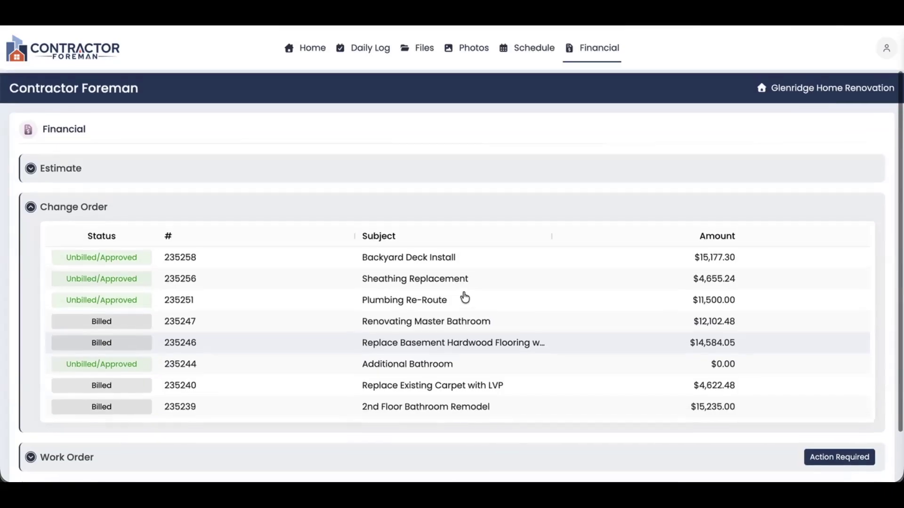
Open the Painting Color for Bedrooms RFI from the home page's action items and submit the response "Beige #35342".
{"action": "left_click", "coordinate": [97, 60]}
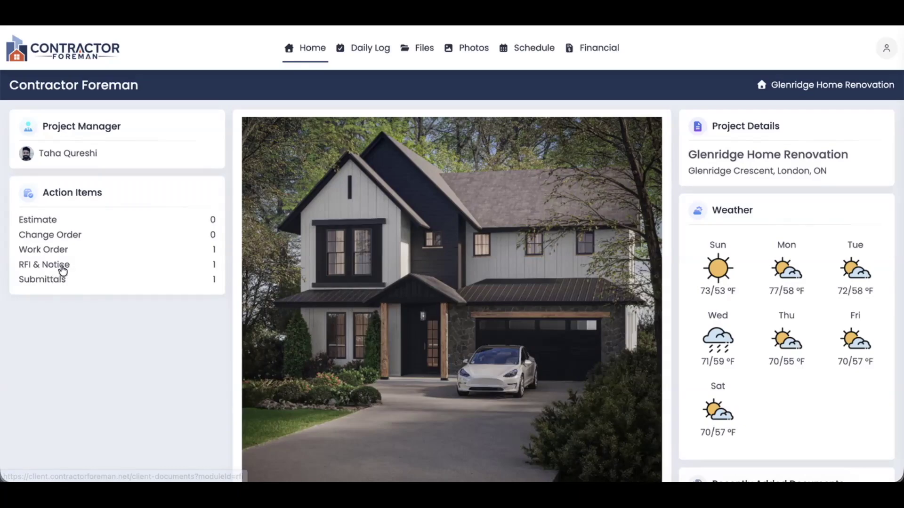
{"action": "left_click", "coordinate": [61, 264]}
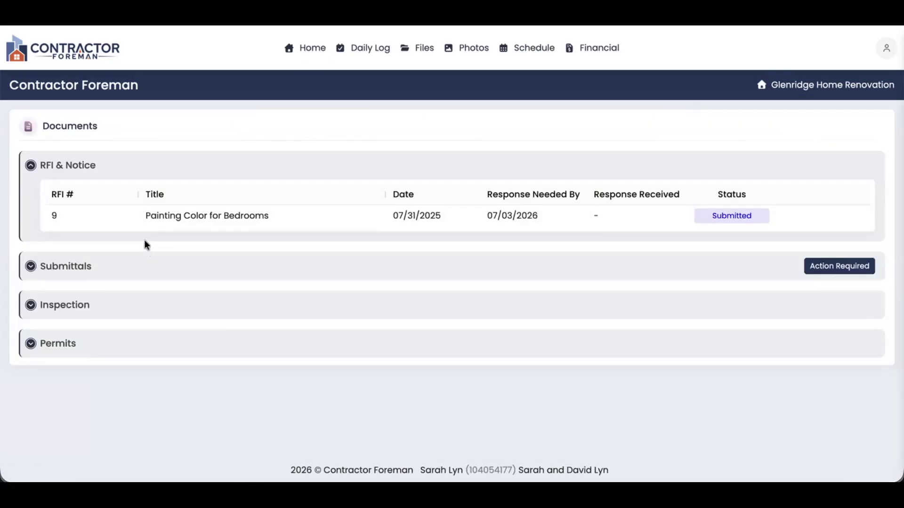
{"action": "left_click", "coordinate": [196, 229]}
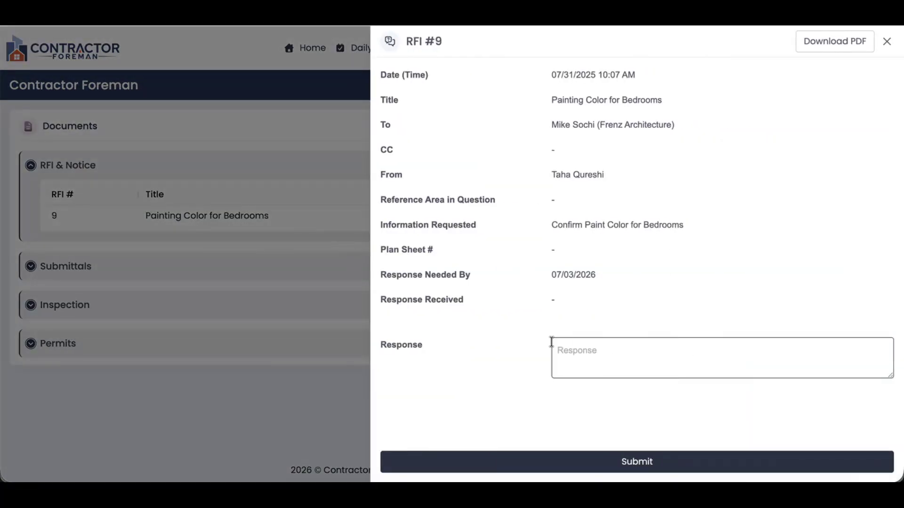
{"action": "left_click", "coordinate": [598, 355]}
{"action": "type", "text": "B"}
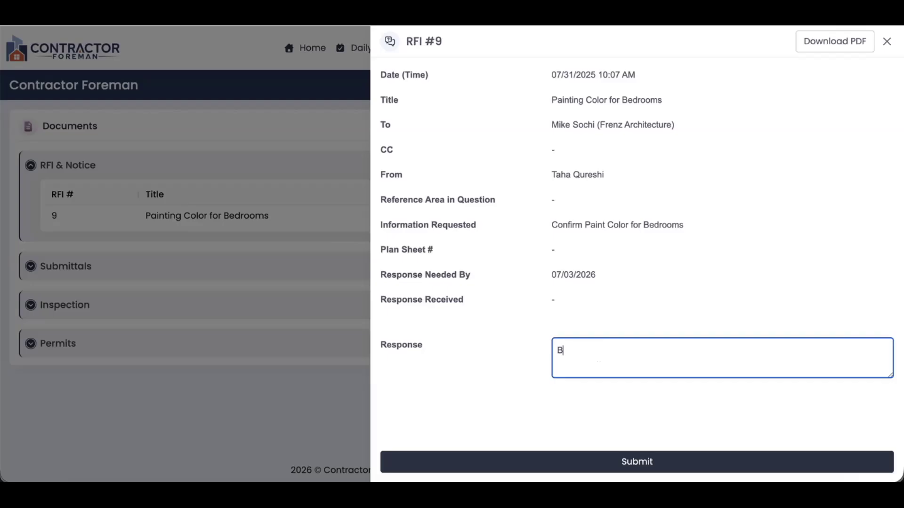
{"action": "type", "text": "eige #35342"}
{"action": "left_click", "coordinate": [399, 462]}
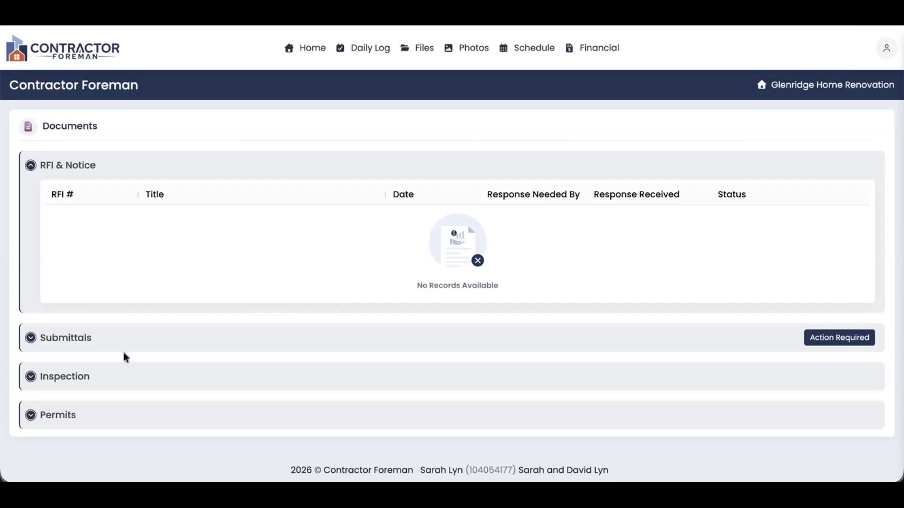
Open the LED Pot Lights Color submittal that needs approval, review its details and proceed to its acceptance form.
{"action": "left_click", "coordinate": [31, 338]}
{"action": "scroll", "coordinate": [235, 273], "scroll_direction": "down", "scroll_amount": 1}
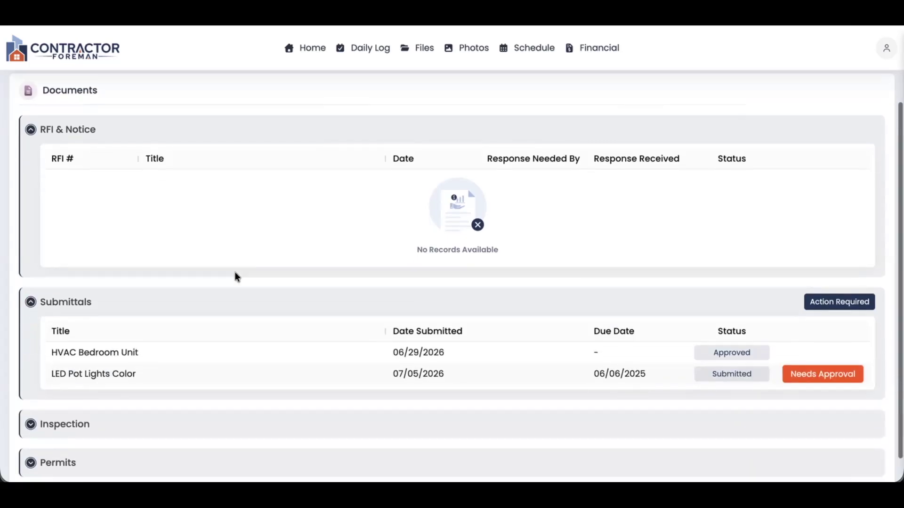
{"action": "left_click", "coordinate": [580, 375]}
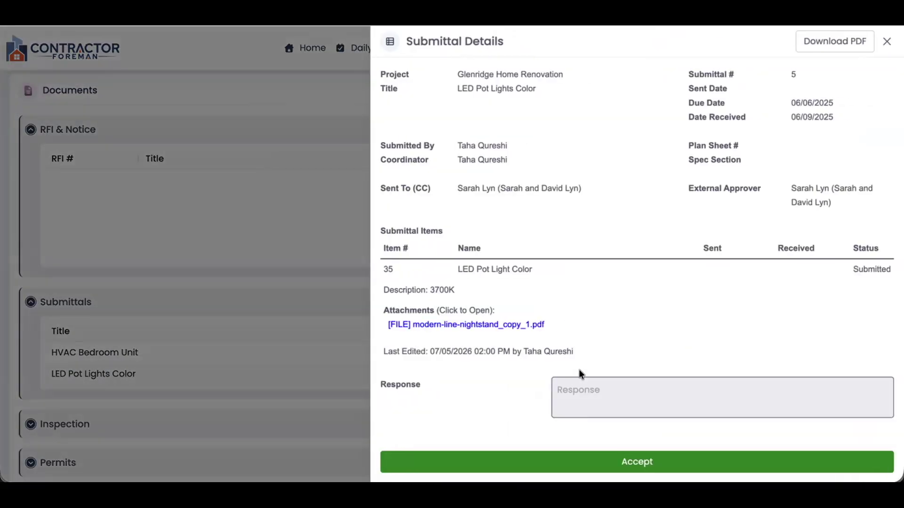
{"action": "left_click", "coordinate": [435, 464]}
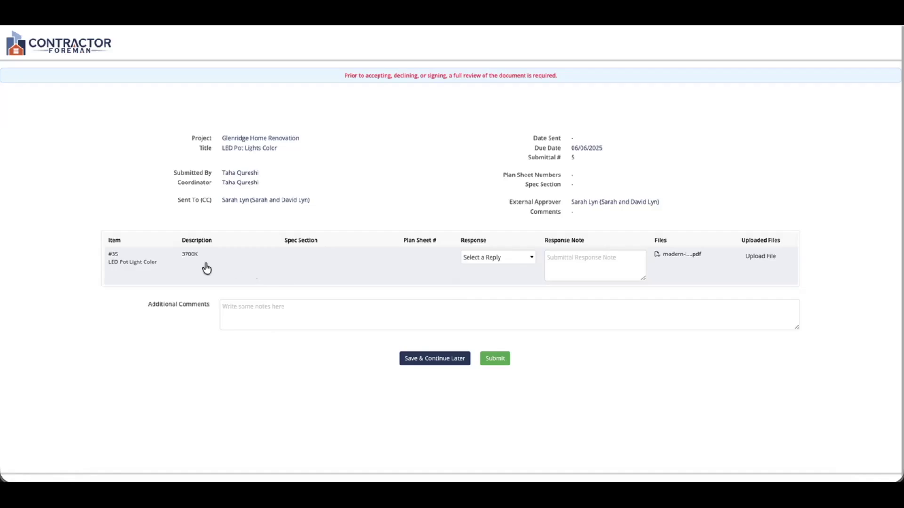
Respond to the LED Pot Light Color item as Approved with the note "Approved Beige Lighting 3700K" and submit the response.
{"action": "left_click", "coordinate": [519, 259]}
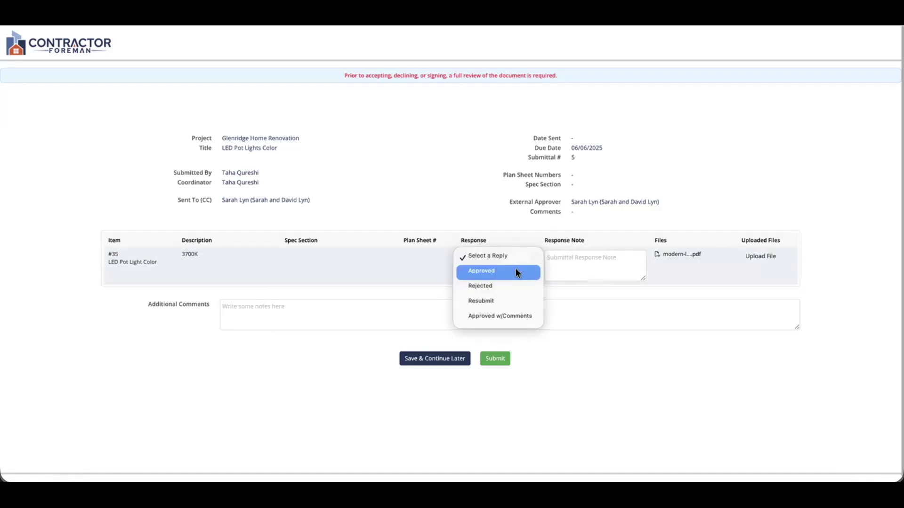
{"action": "left_click", "coordinate": [515, 269]}
{"action": "left_click", "coordinate": [564, 266]}
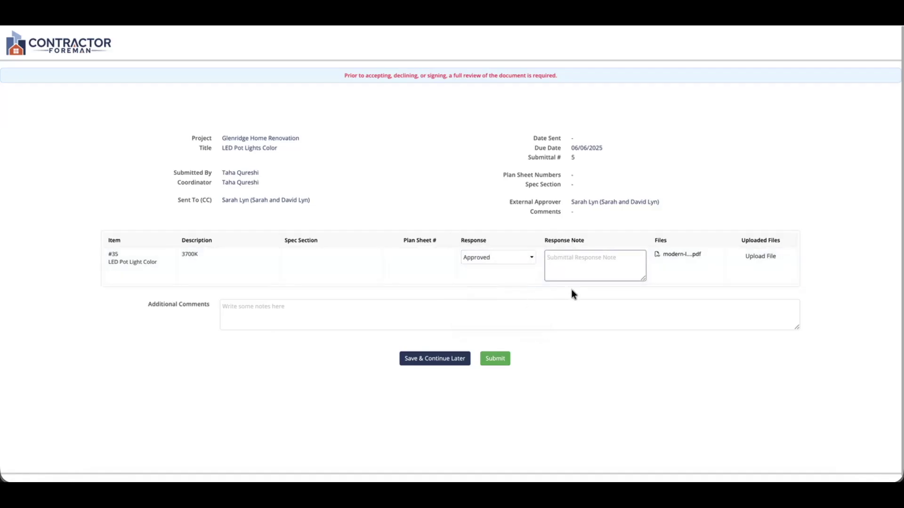
{"action": "type", "text": "Approved Beige Lighting 3700K"}
{"action": "left_click", "coordinate": [493, 360]}
{"action": "left_click", "coordinate": [442, 266]}
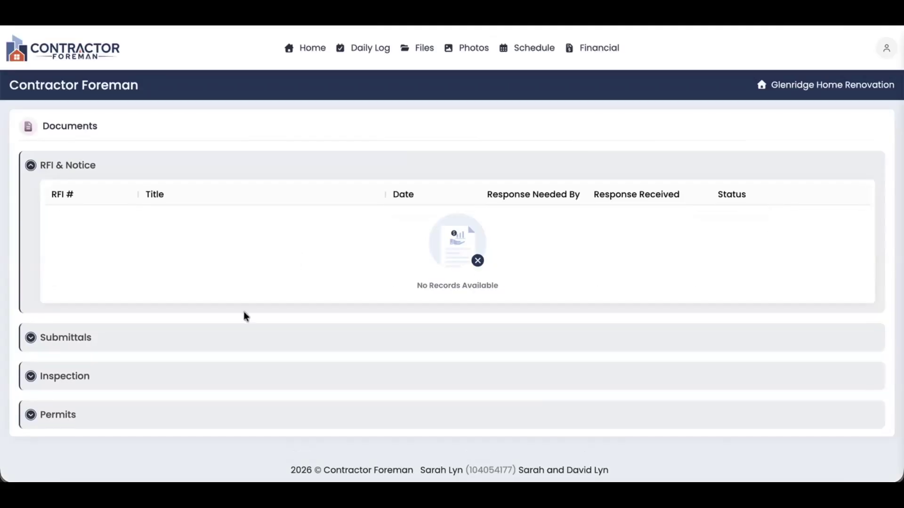
Expand the submittals section of the project documents and check the statuses of the listed submittals.
{"action": "left_click", "coordinate": [31, 338]}
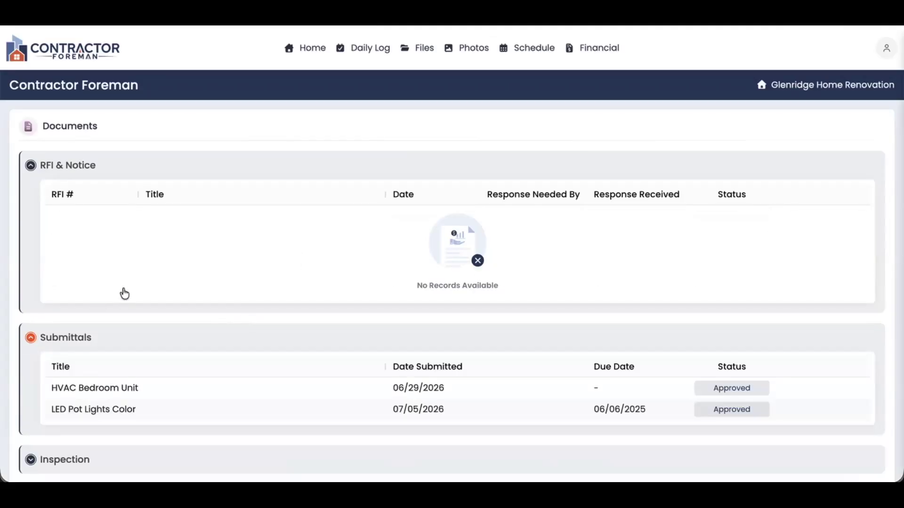
{"action": "scroll", "coordinate": [121, 293], "scroll_direction": "down", "scroll_amount": 1}
{"action": "scroll", "coordinate": [237, 349], "scroll_direction": "up", "scroll_amount": 3}
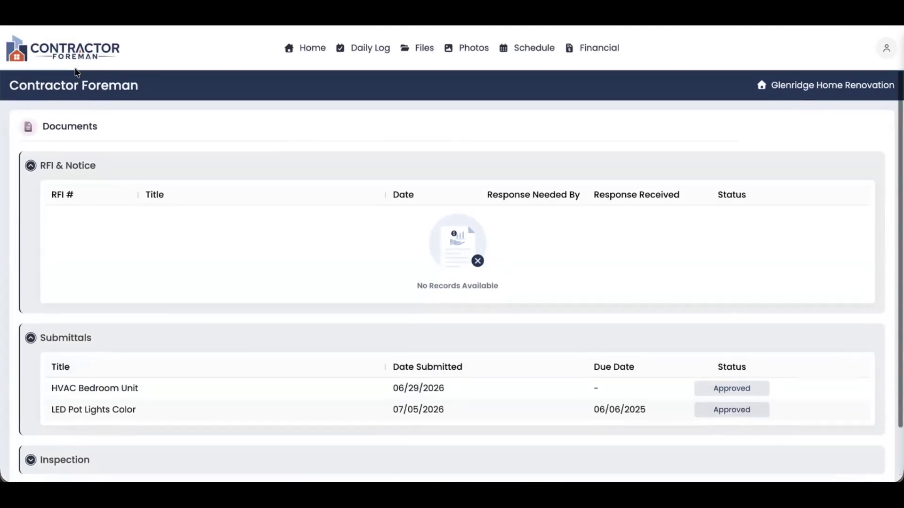
{"action": "left_click", "coordinate": [829, 85]}
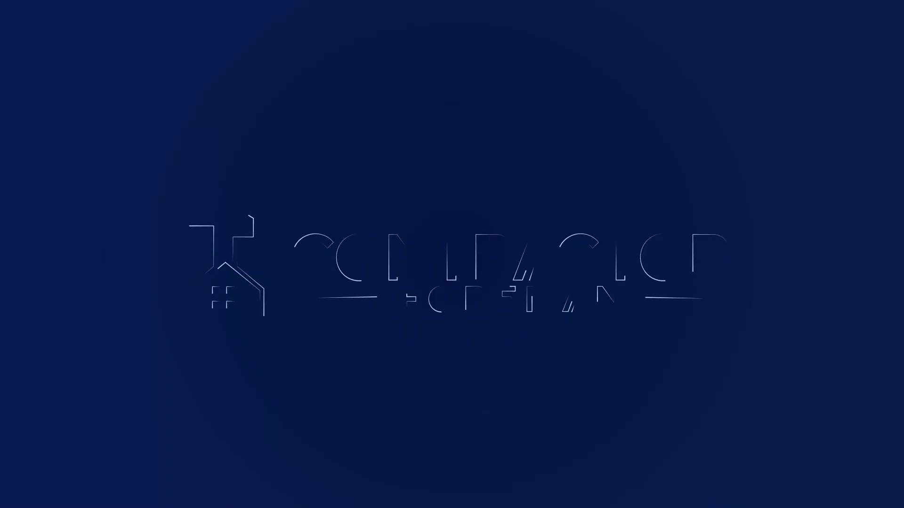